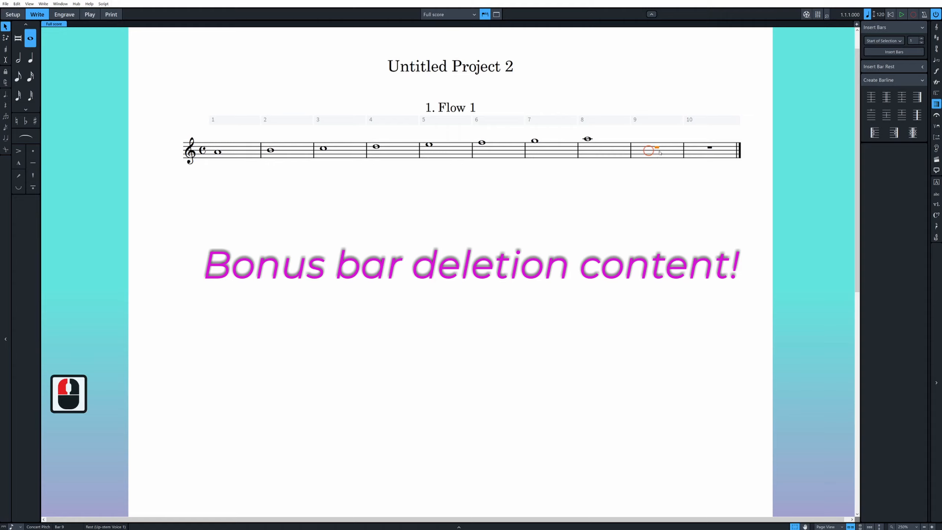
- Enter alternating A and B half notes from the start of bar 9 onward, extending past the existing bars
scroll(467, 200, down, 3)
click(668, 160)
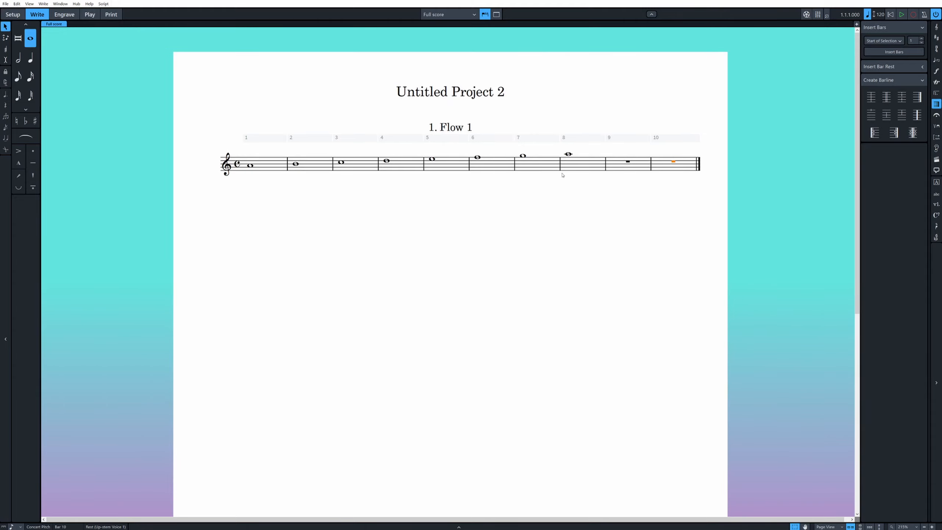
click(626, 163)
key(Return)
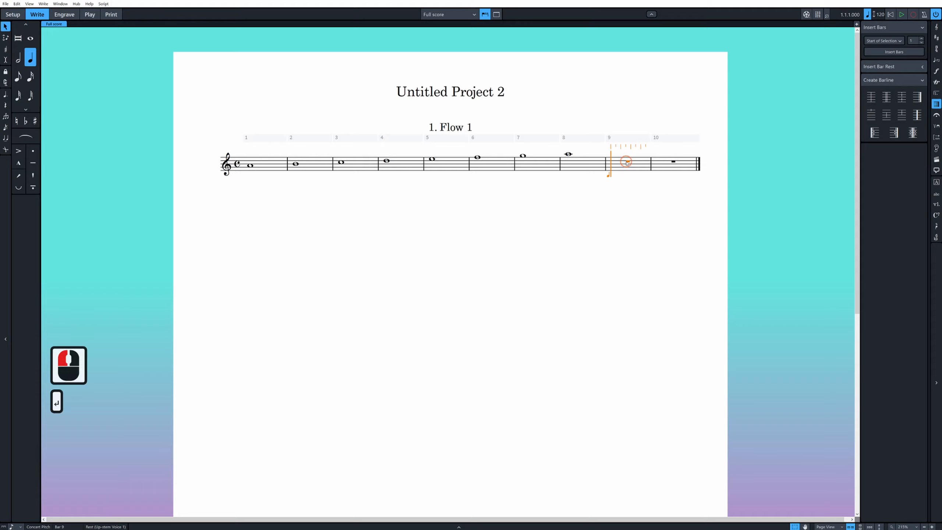
key(6)
key(a)
key(b)
key(a)
key(b)
key(a)
key(b)
key(a)
key(b)
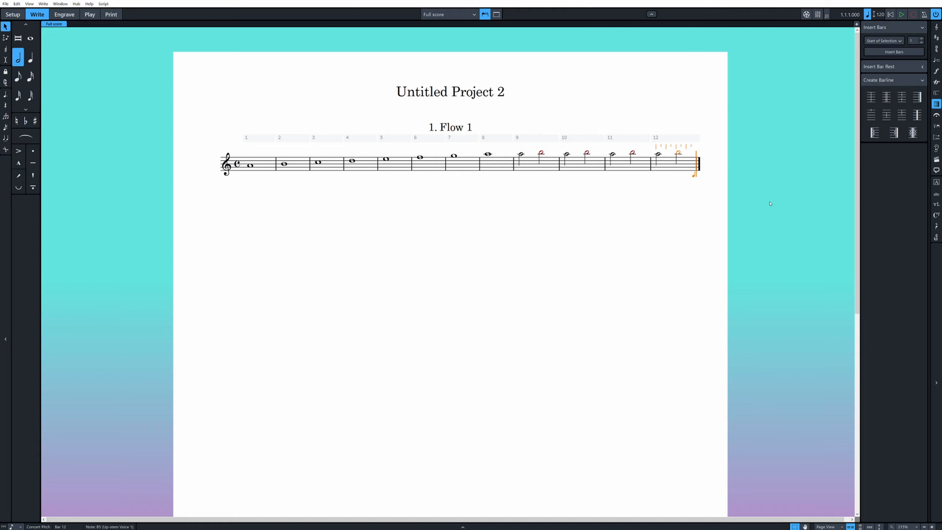
key(a)
key(b)
key(a)
key(b)
key(a)
key(b)
key(a)
key(b)
key(b)
key(a)
key(b)
key(a)
key(b)
key(a)
key(b)
key(a)
key(b)
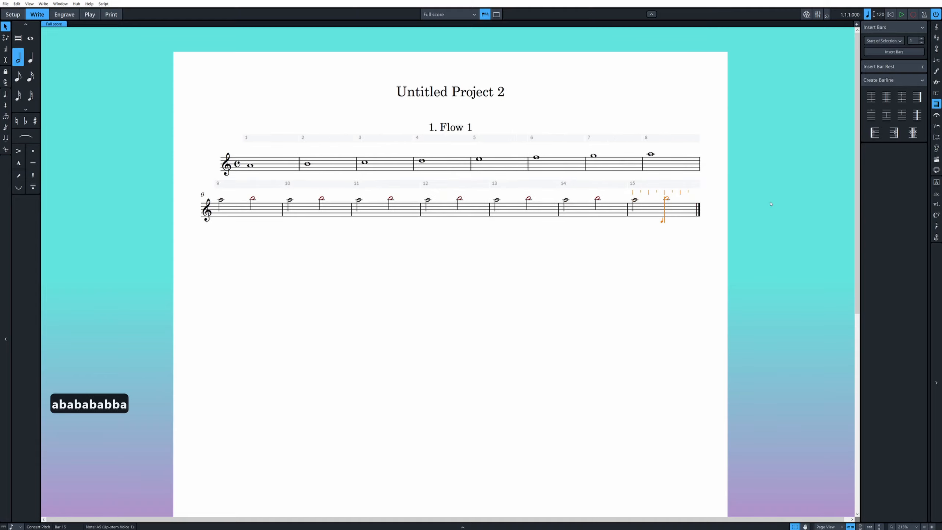
key(b)
key(a)
key(b)
key(a)
key(b)
key(a)
key(b)
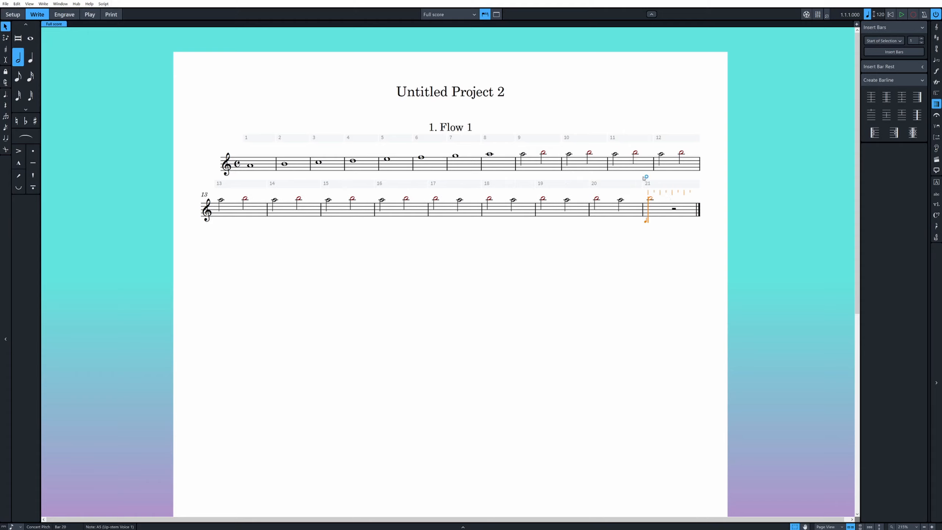
click(687, 213)
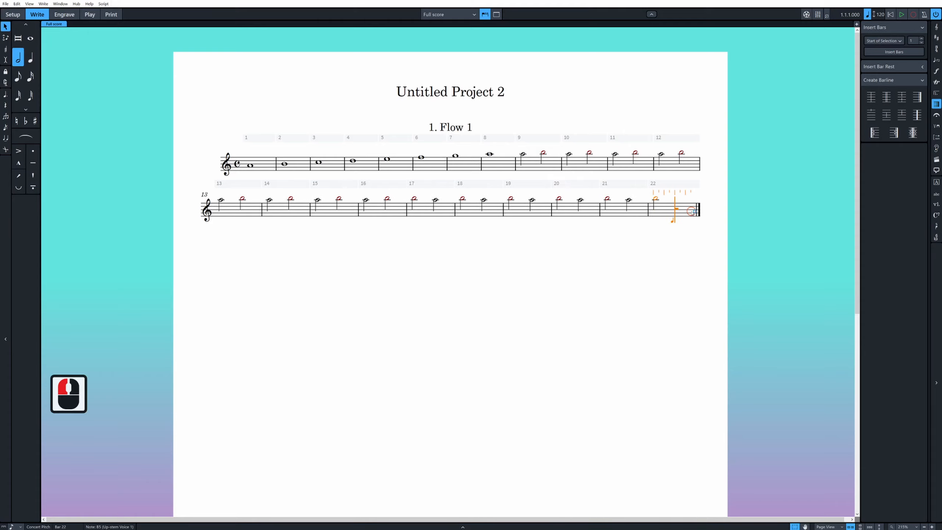
click(699, 210)
key(shift+b)
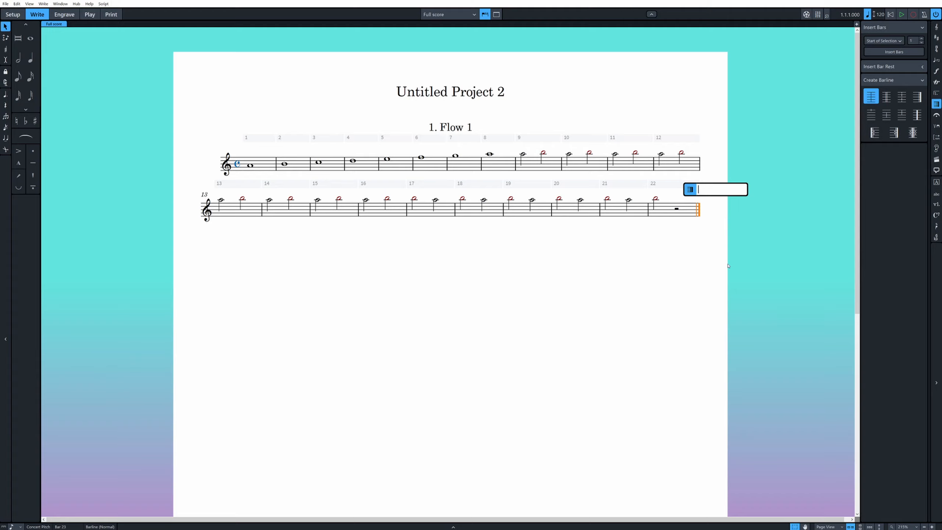
text(+3516273576)
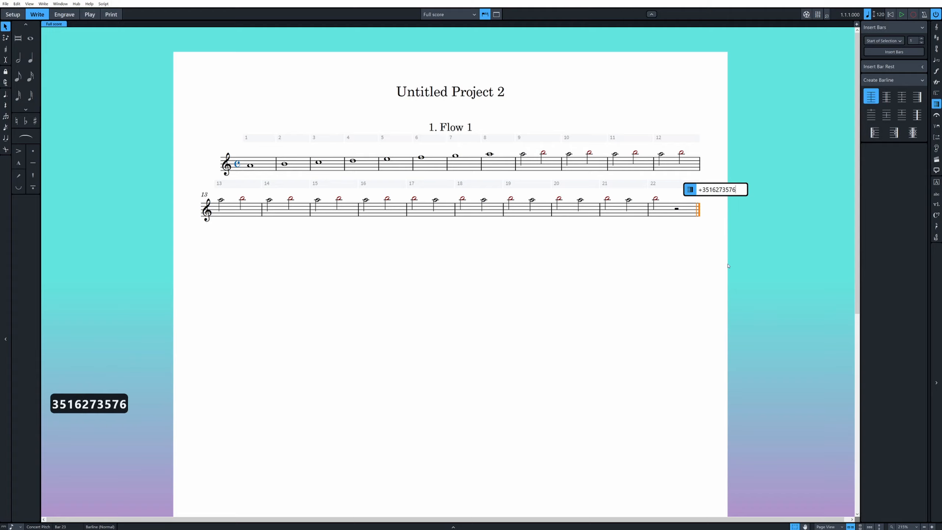
key(Return)
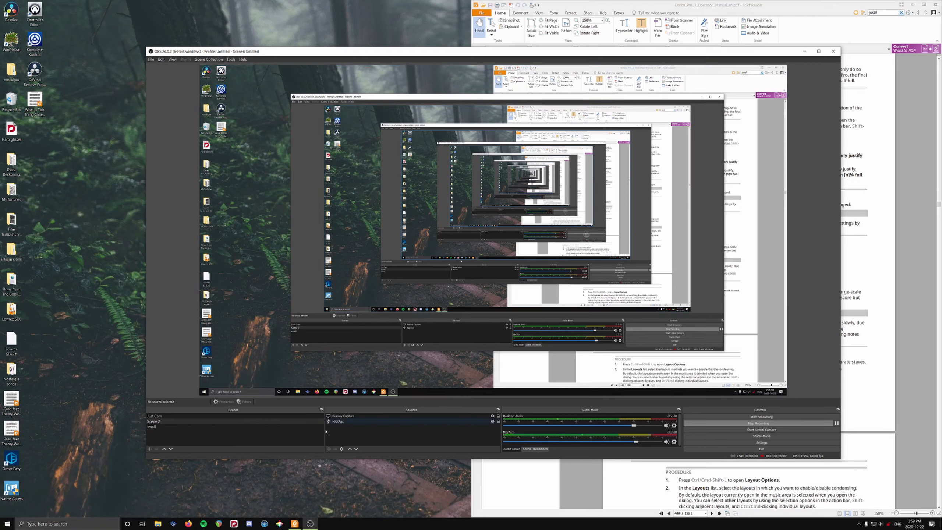
- Restart Dorico and recover the auto-saved Untitled Project 2
click(234, 523)
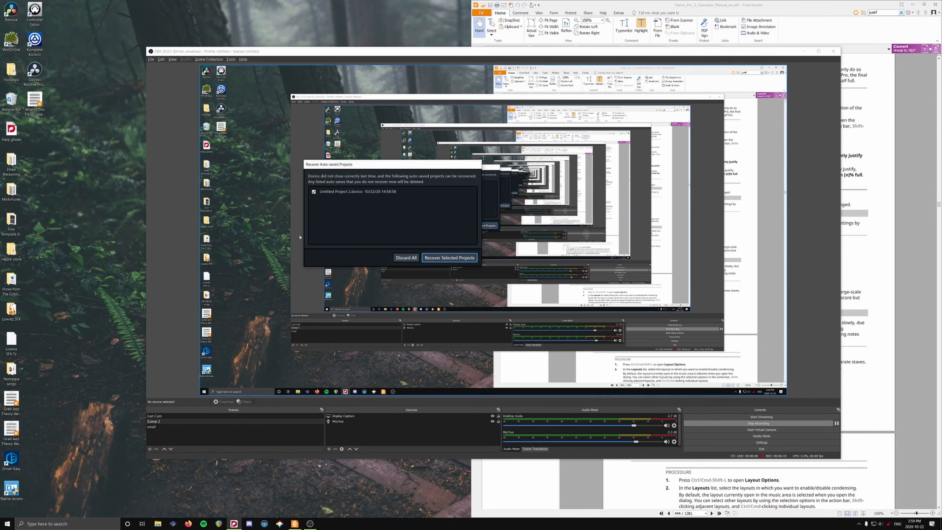
click(424, 259)
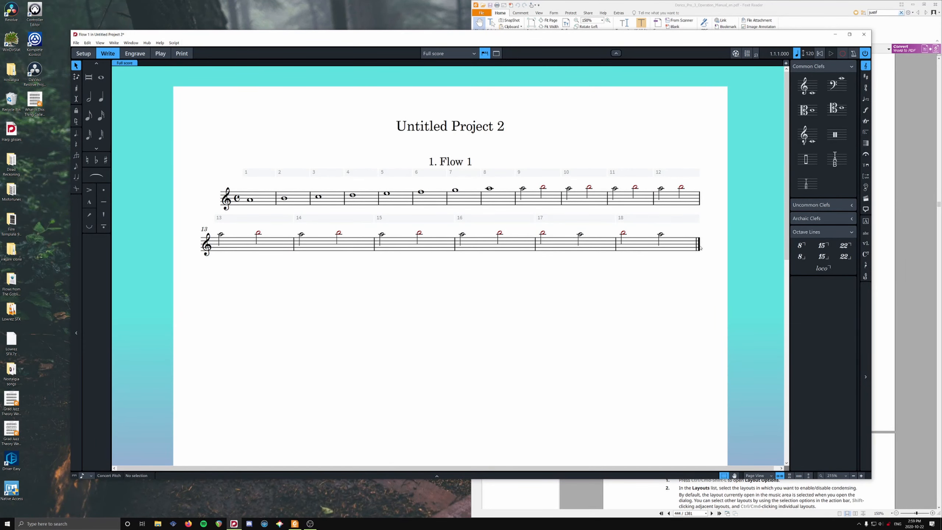
- Add 100 empty bars at the final barline of the recovered flow
click(699, 246)
key(shift+b)
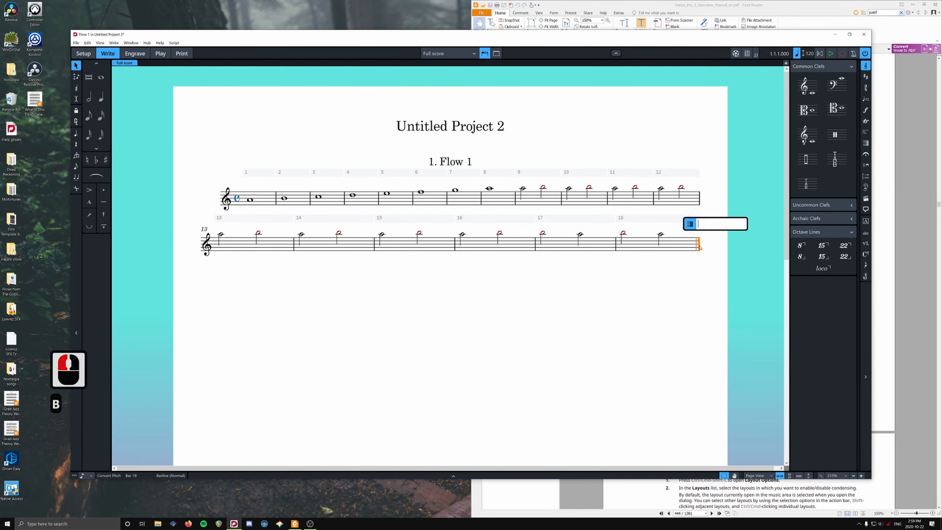
text(+)
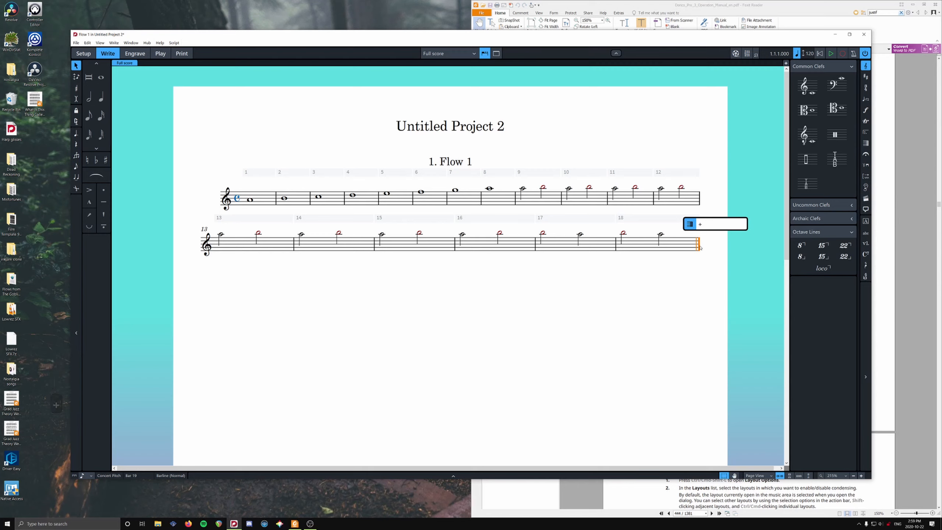
key(BackSpace)
text(10x2)
key(Return)
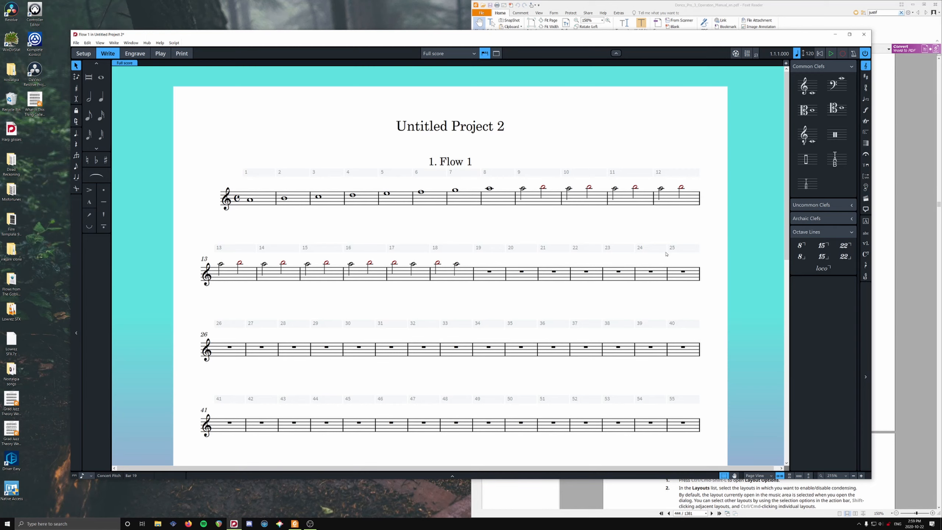
scroll(552, 282, down, 12)
ctrl+scroll(549, 282, down, 6)
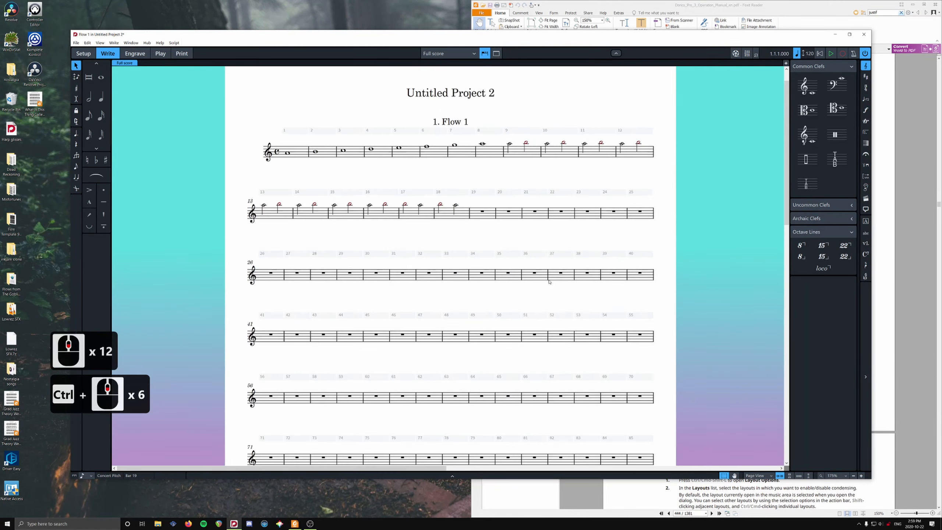
ctrl+scroll(548, 281, down, 4)
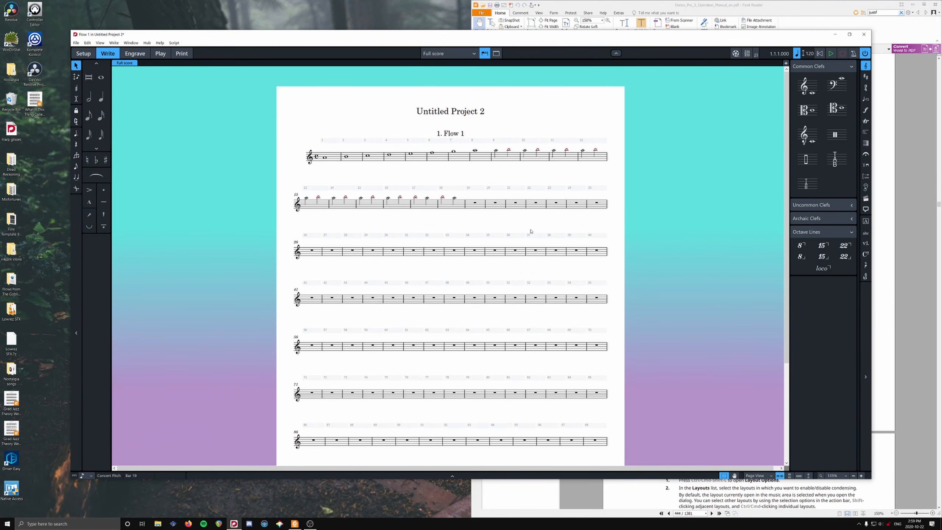
scroll(535, 414, down, 14)
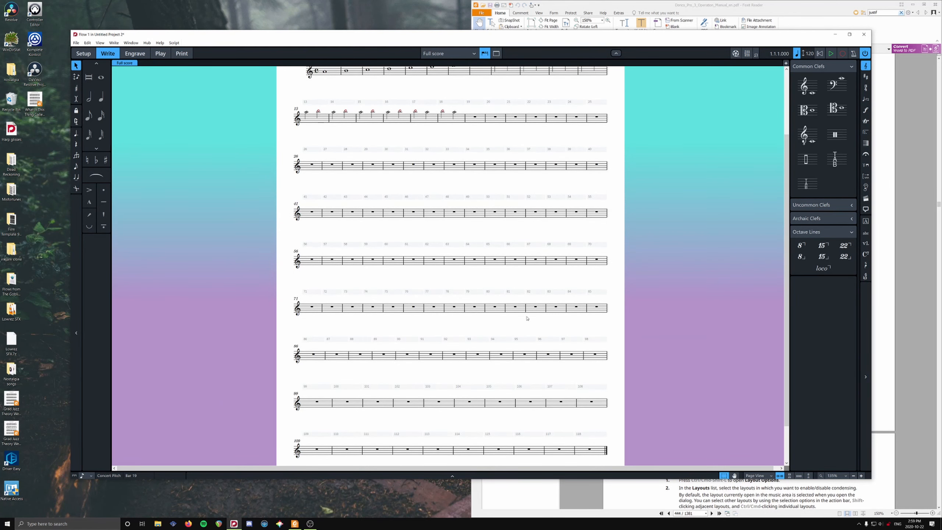
click(517, 261)
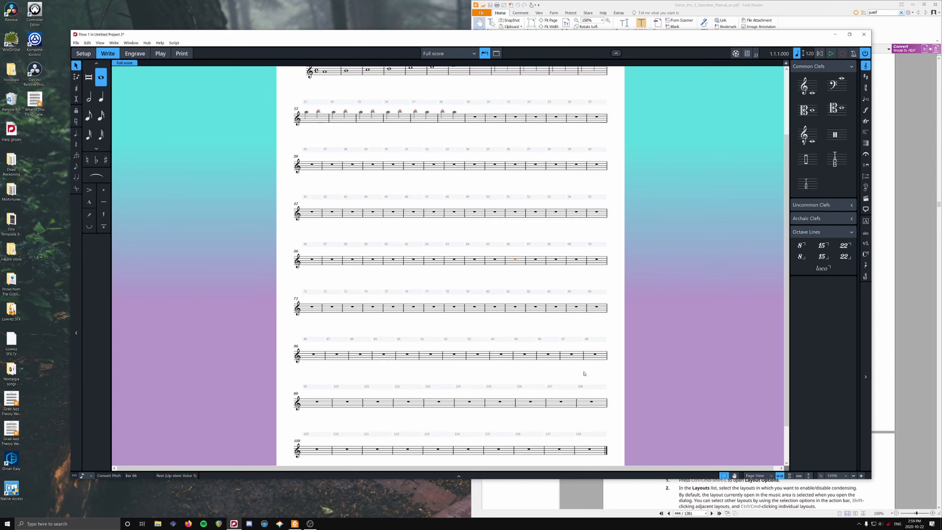
- Select all notes in bars 1 to 18 and repeat the passage three times into the empty bars
scroll(632, 428, up, 10)
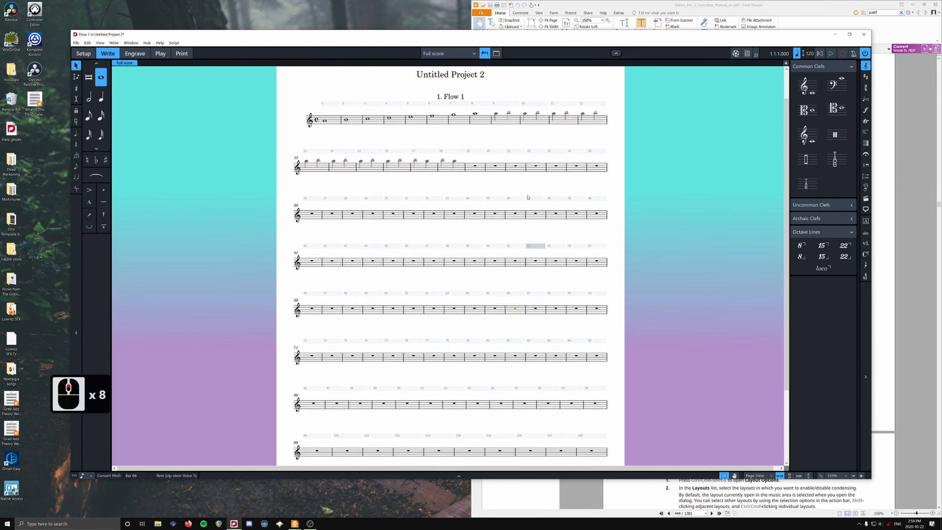
click(448, 170)
shift+click(449, 173)
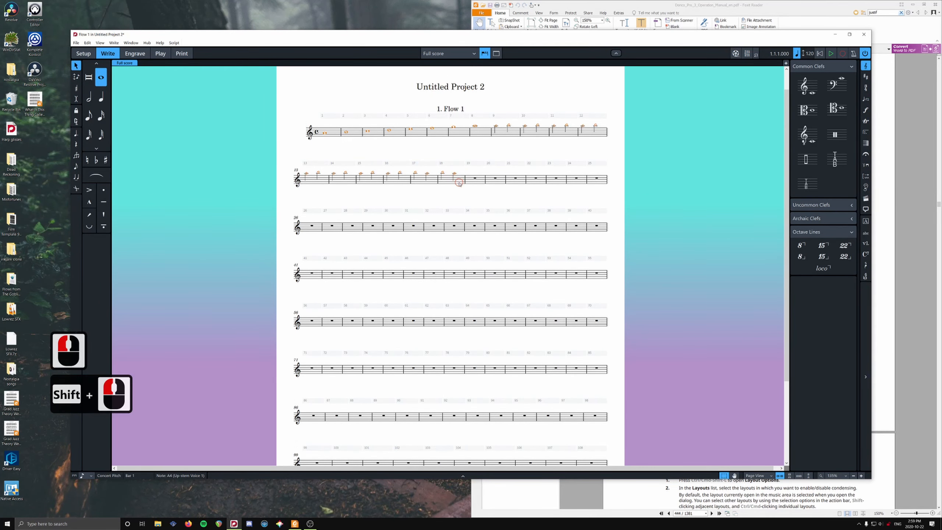
key(r)
key(r)
key(r)
click(584, 340)
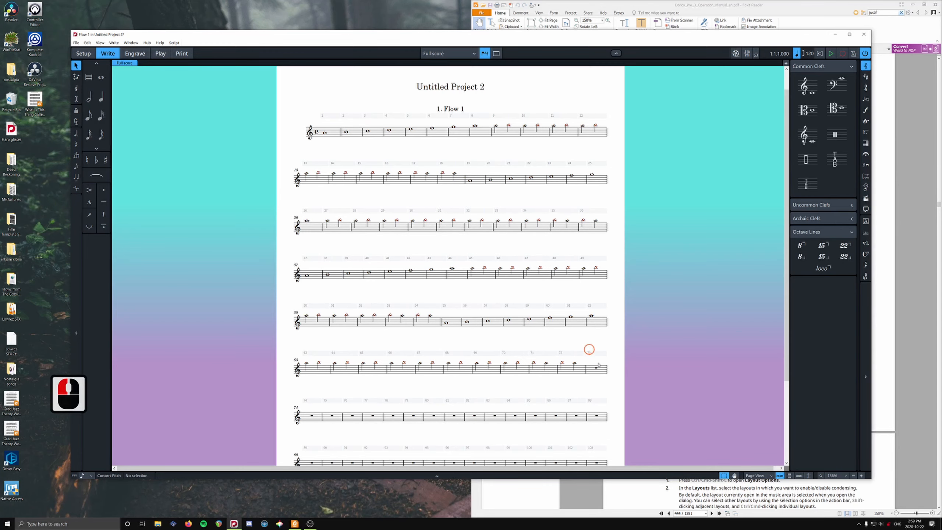
- Place a final barline at the start of bar 73, directly after the last notes
scroll(582, 342, down, 16)
click(586, 272)
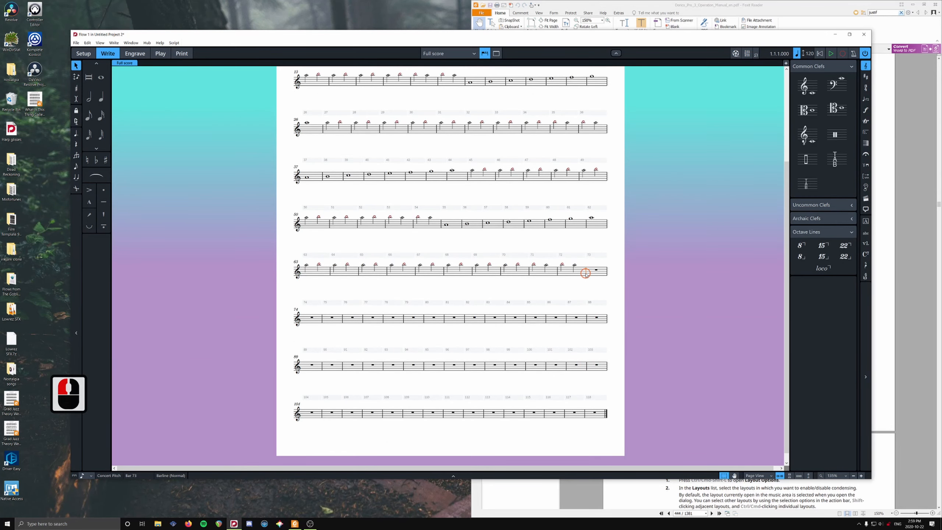
key(shift+b)
text(final)
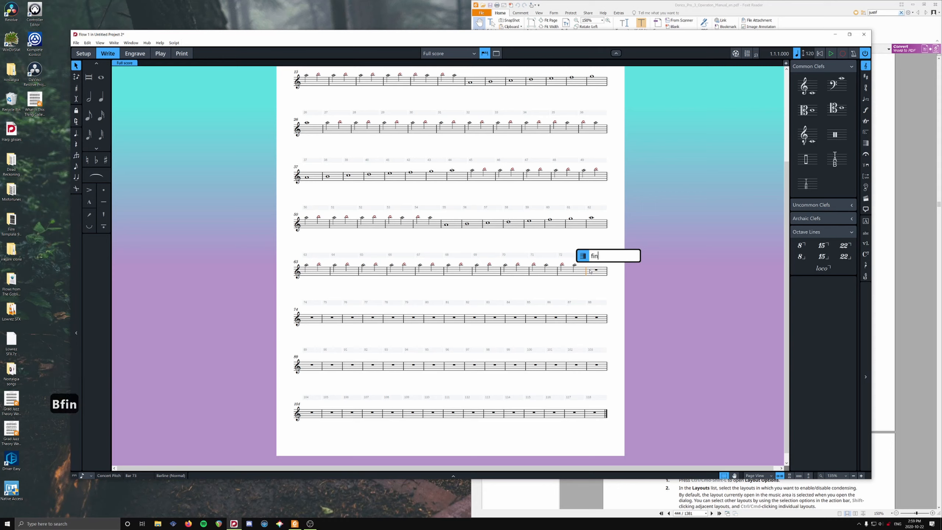
key(Return)
- Delete 35 bars starting from the empty bar 73, using the -35 bar entry
click(597, 271)
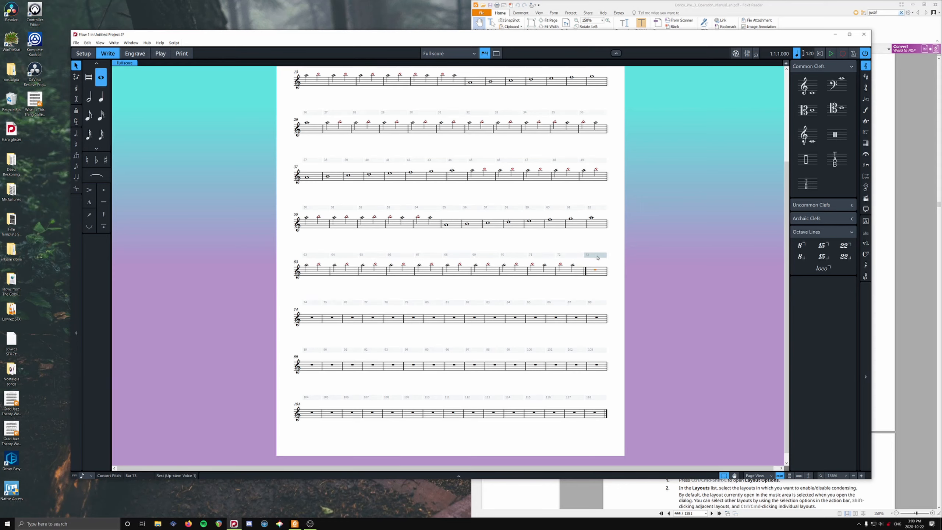
click(595, 256)
shift+click(600, 398)
click(619, 319)
click(595, 259)
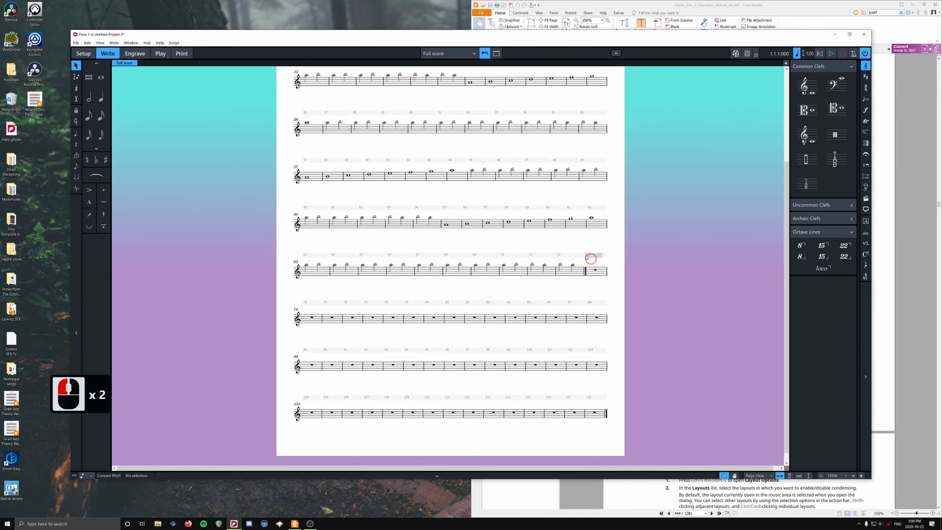
click(597, 271)
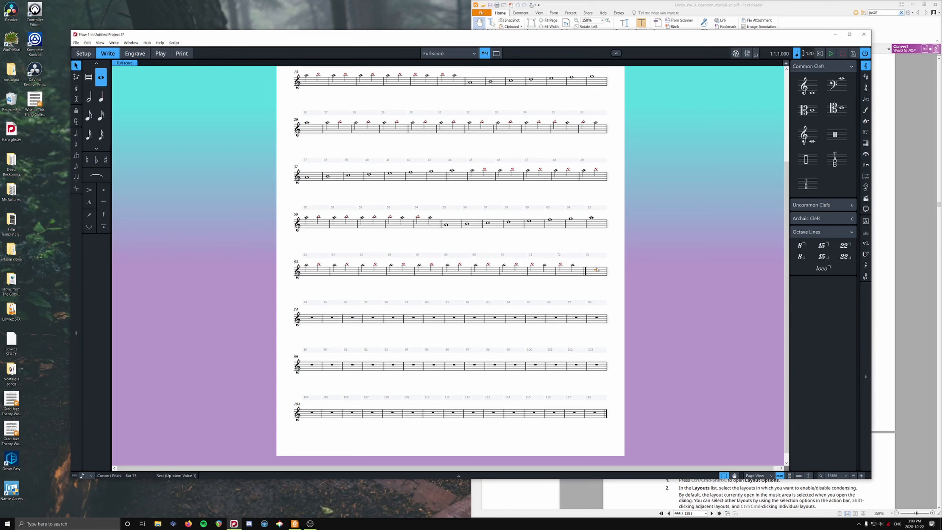
key(shift+b)
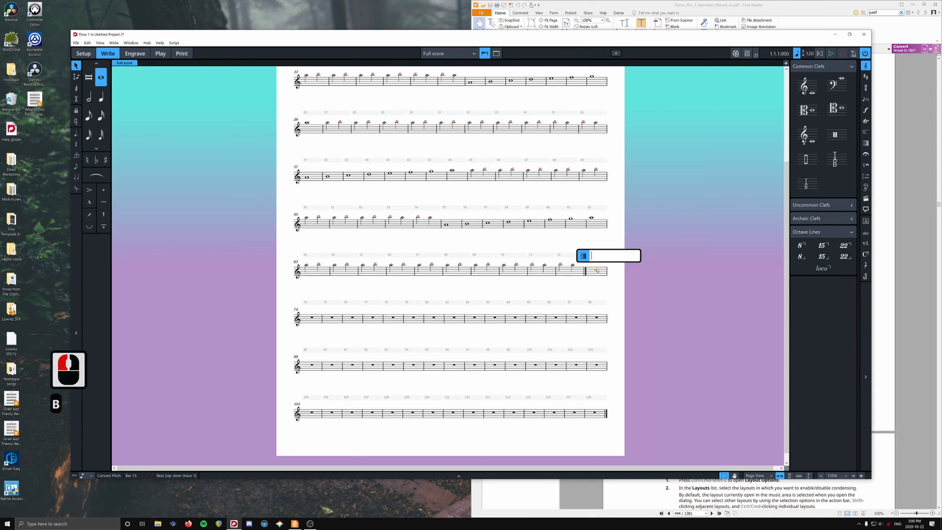
text(-)
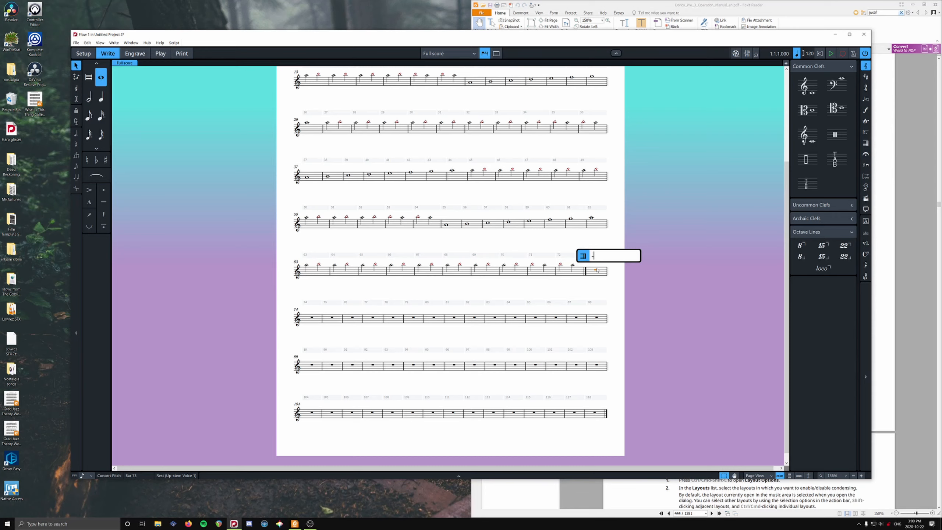
text(35)
key(Return)
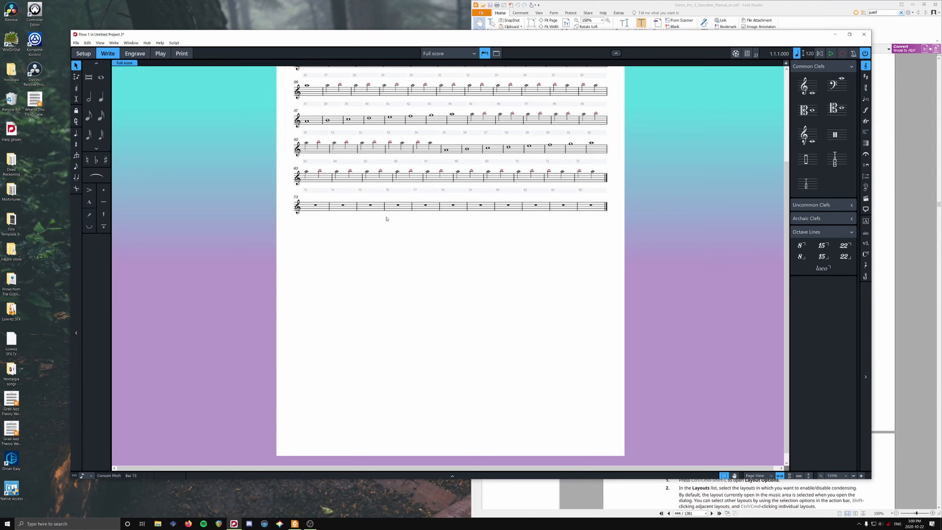
- Maximize the score window and undo the deletion of the 35 bars
scroll(467, 231, up, 10)
key(ctrl+z)
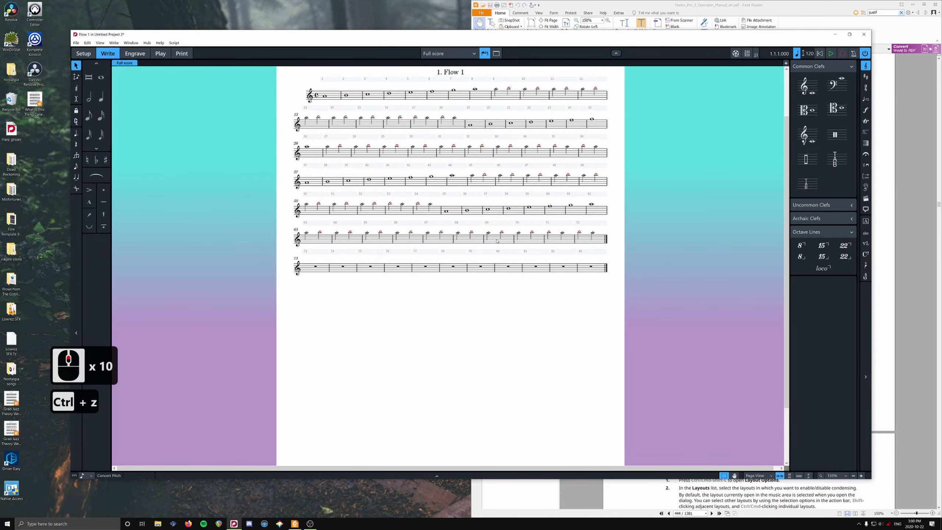
double_click(323, 36)
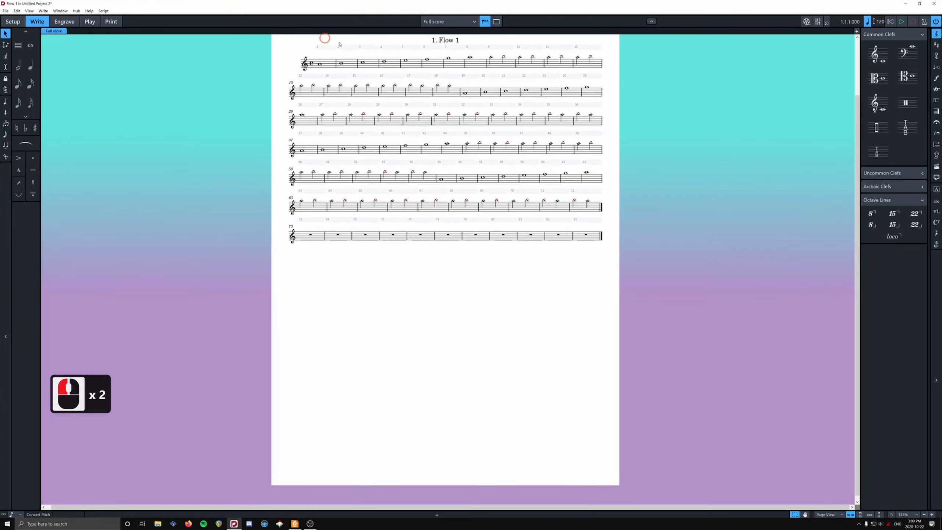
scroll(219, 134, up, 1)
click(224, 139)
key(ctrl+z)
key(ctrl+z)
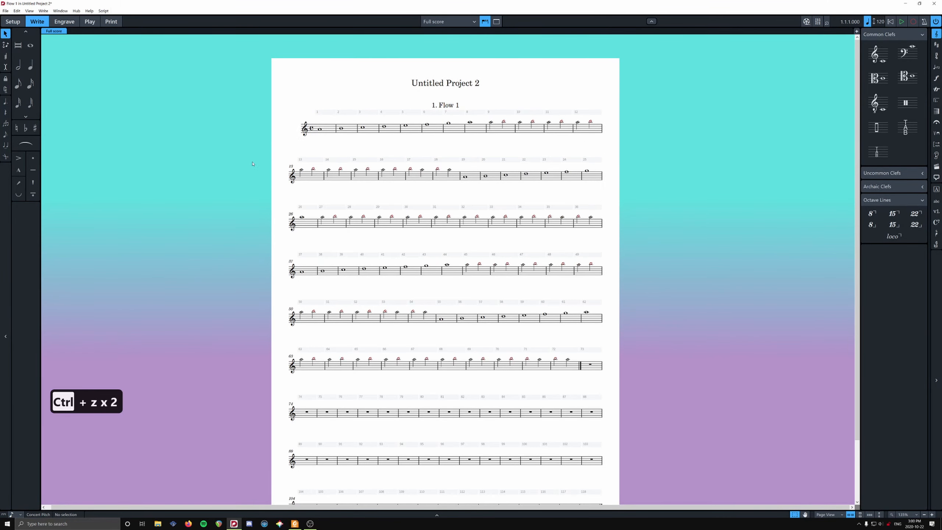
- Trim the flow to remove all empty bars after the last notes
scroll(227, 142, down, 3)
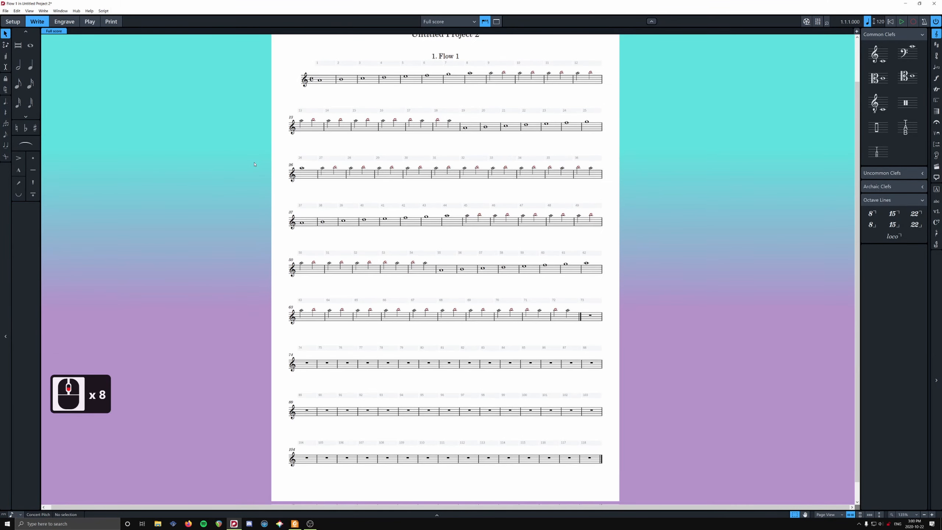
click(43, 11)
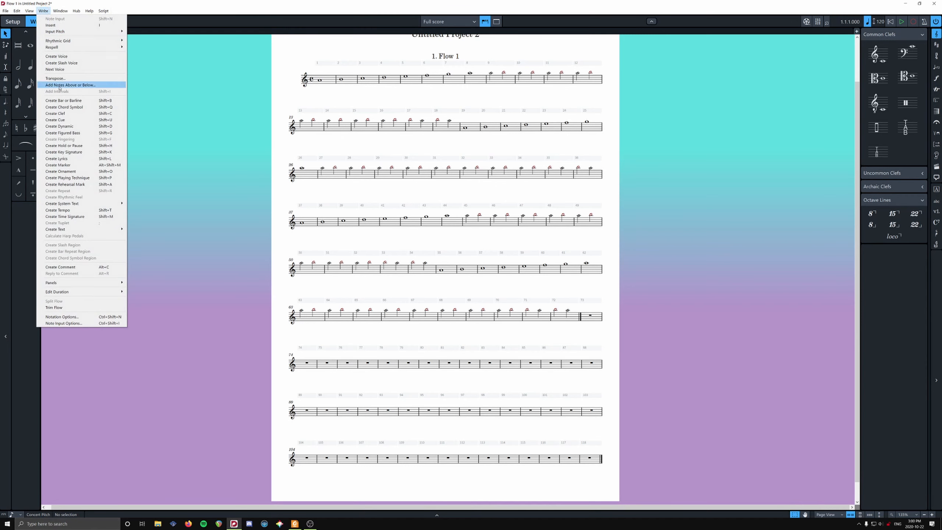
click(72, 307)
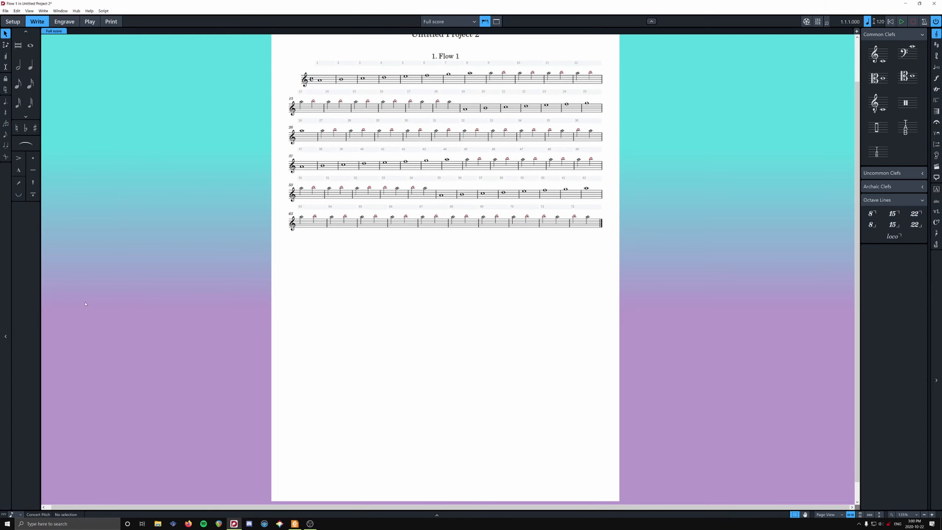
- Undo the last Trim Flow operation to restore the empty bars after the final barline
click(415, 478)
key(ctrl+z)
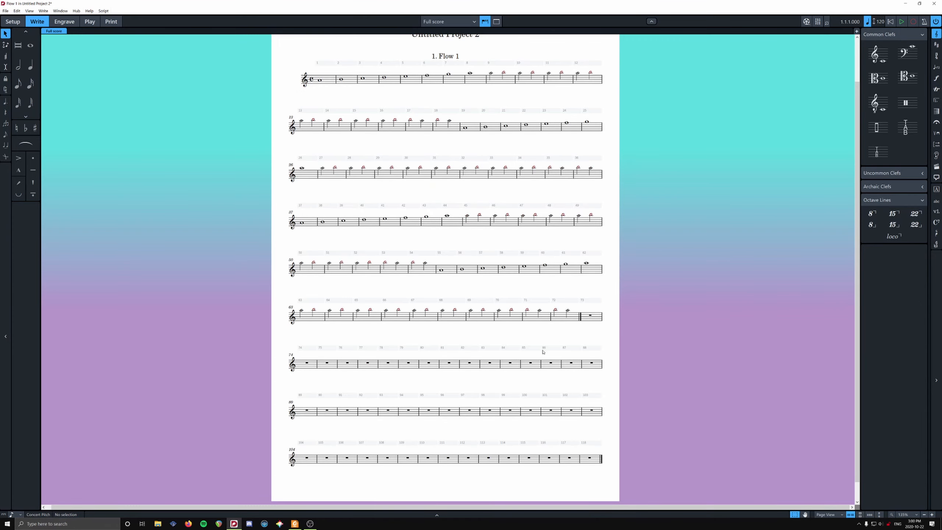
scroll(474, 186, down, 13)
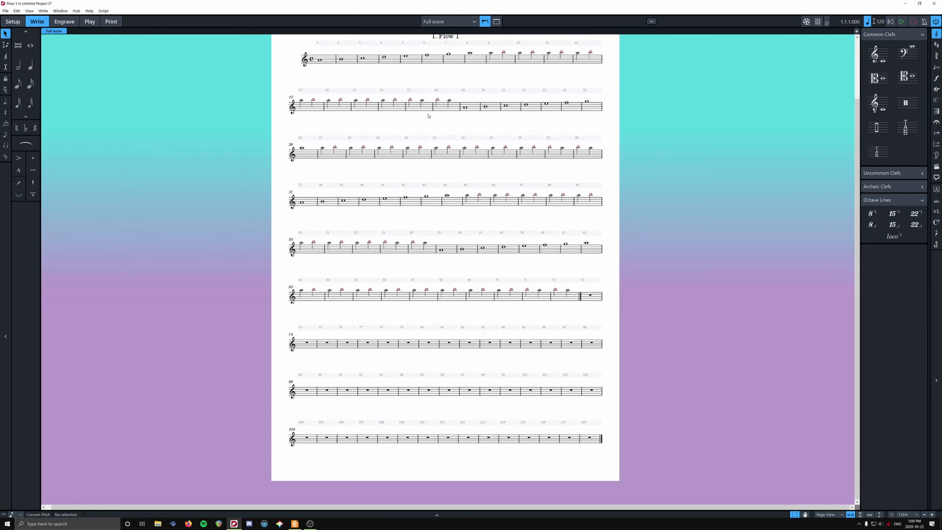
- Insert a 4/4 time signature at bar 67
click(431, 299)
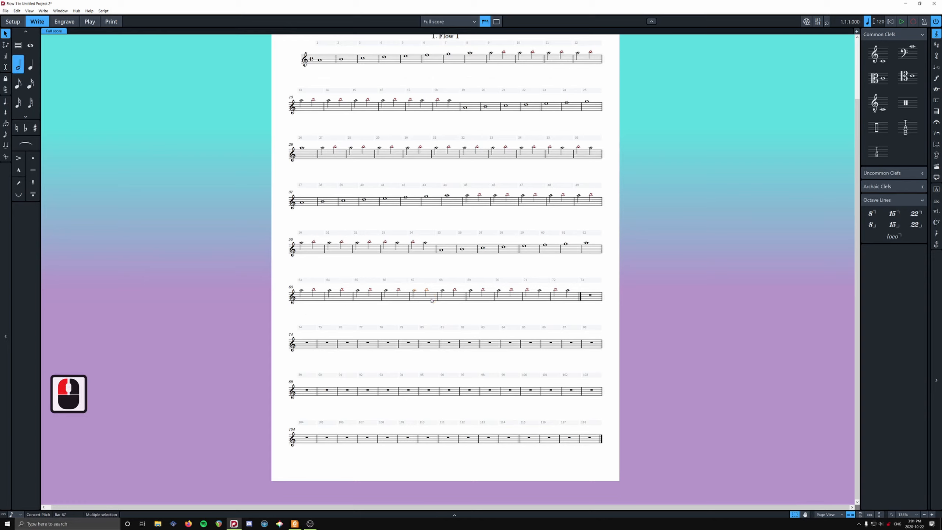
key(shift+m)
text(4/4)
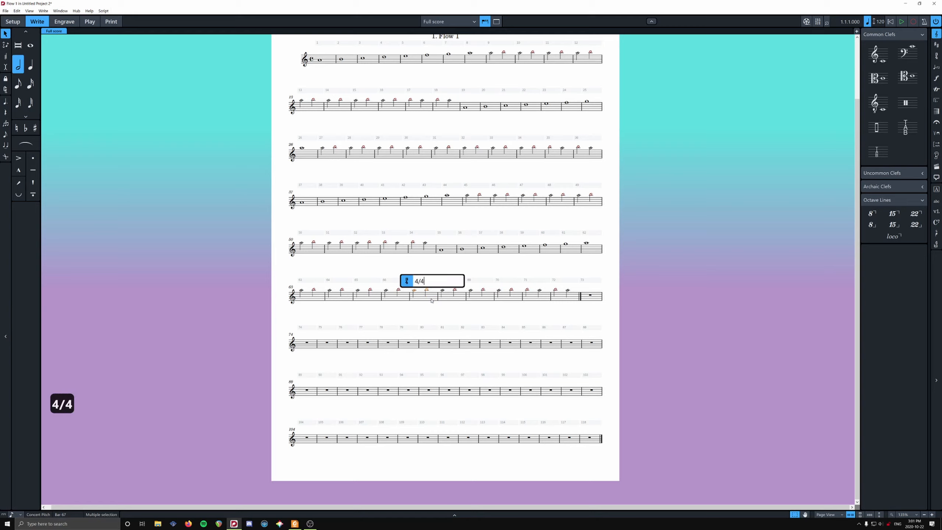
key(Return)
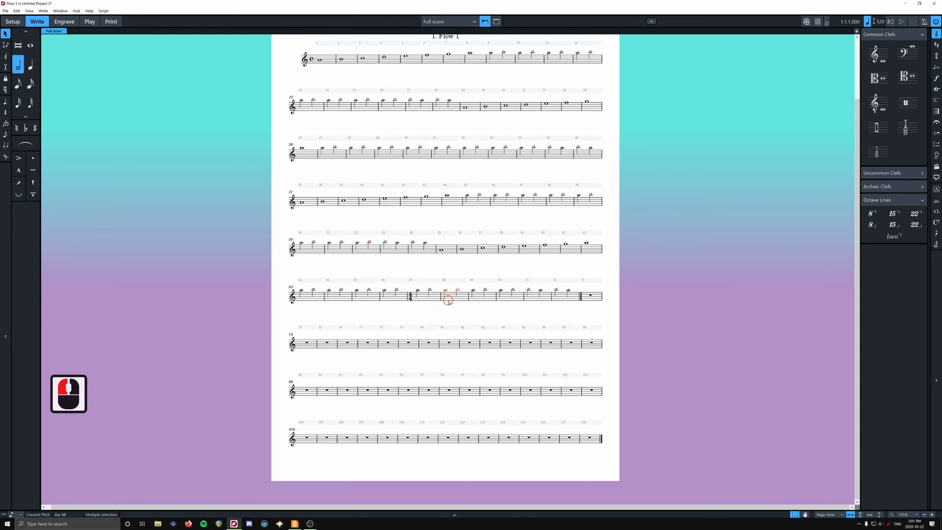
- Insert a 3/3 time signature at bar 68
click(449, 301)
key(shift+m)
text(3/3)
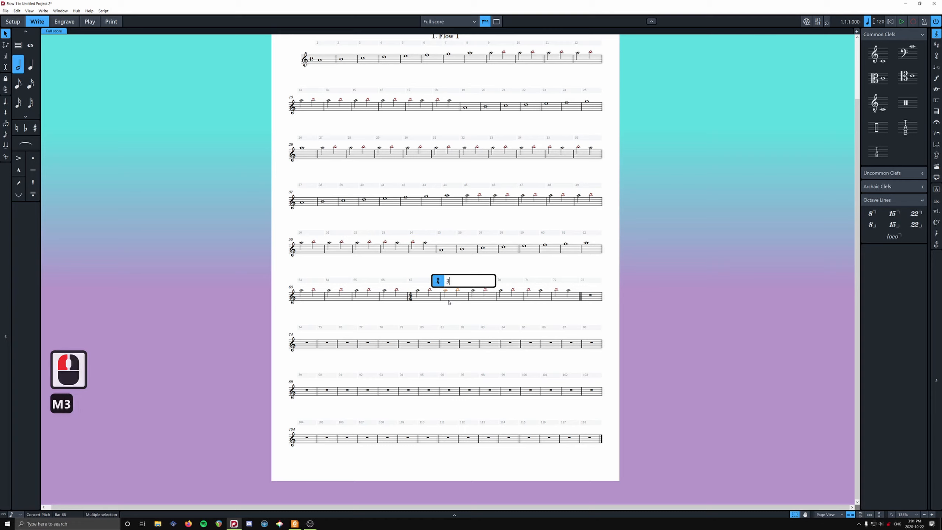
key(Return)
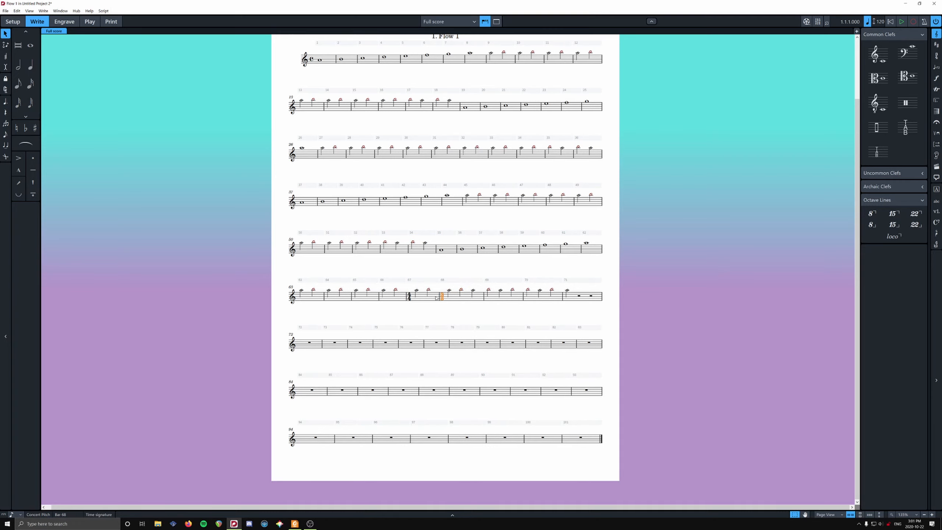
- Select the time signatures at bars 67 and 68 together and repeat them through the following bars up to bar 79
ctrl+click(412, 297)
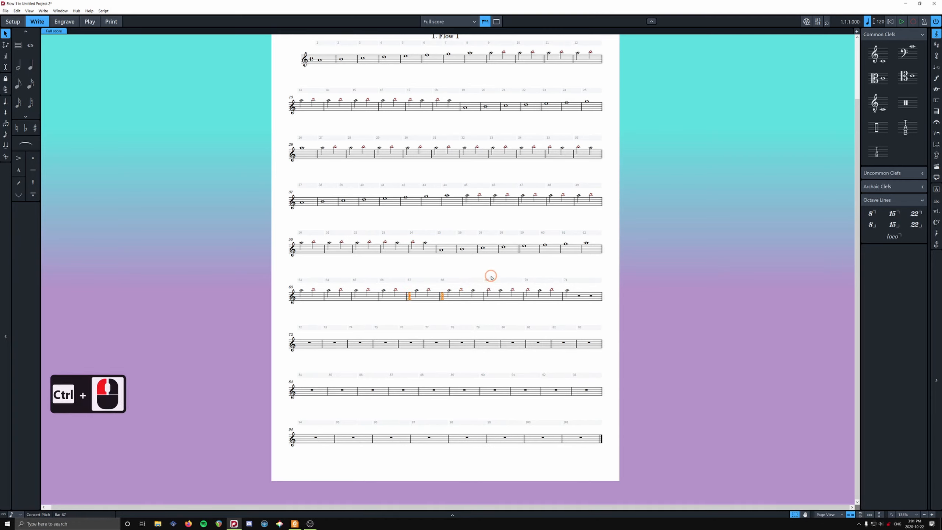
key(r)
key(r)
key(r)
key(r)
key(r)
key(r)
key(r)
key(r)
key(r)
key(r)
key(r)
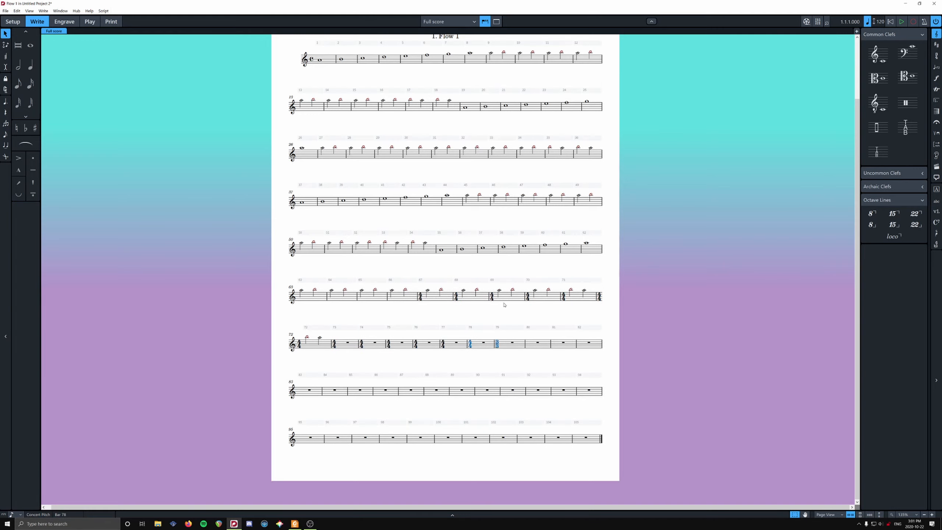
- Select bars 78–79 with their 4/4 and 3/3 time signatures and repeat the pair through the empty bars up to bar 105
click(496, 344)
shift+click(488, 347)
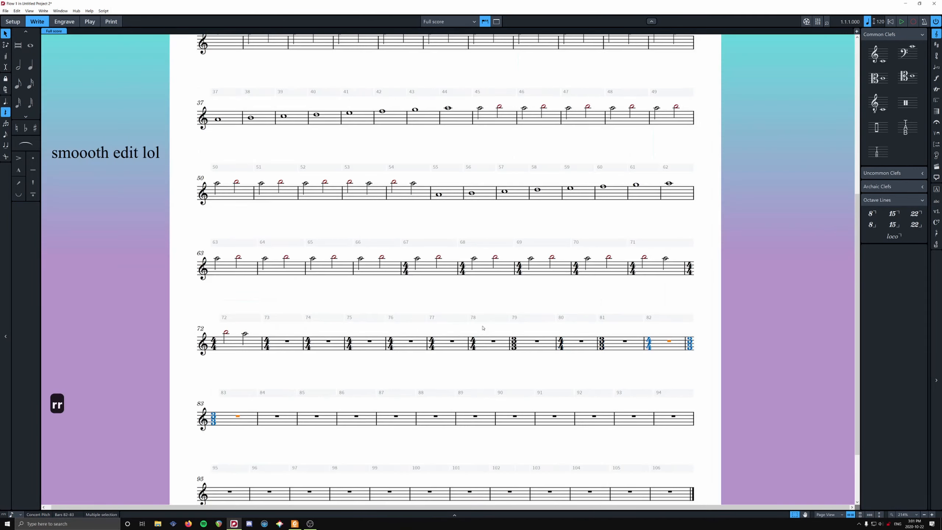
key(r)
key(r)
key(r)
key(r)
key(r)
key(r)
key(r)
key(r)
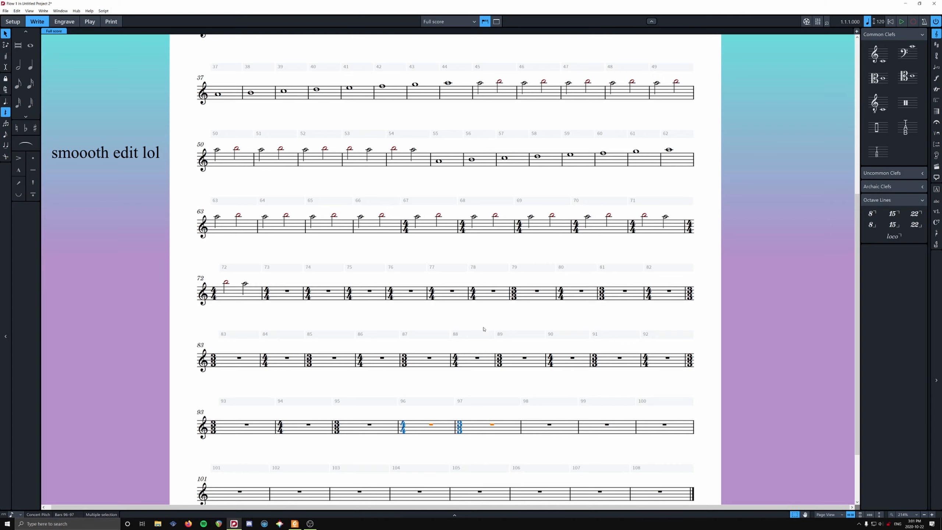
scroll(483, 328, down, 13)
key(r)
key(r)
key(r)
key(r)
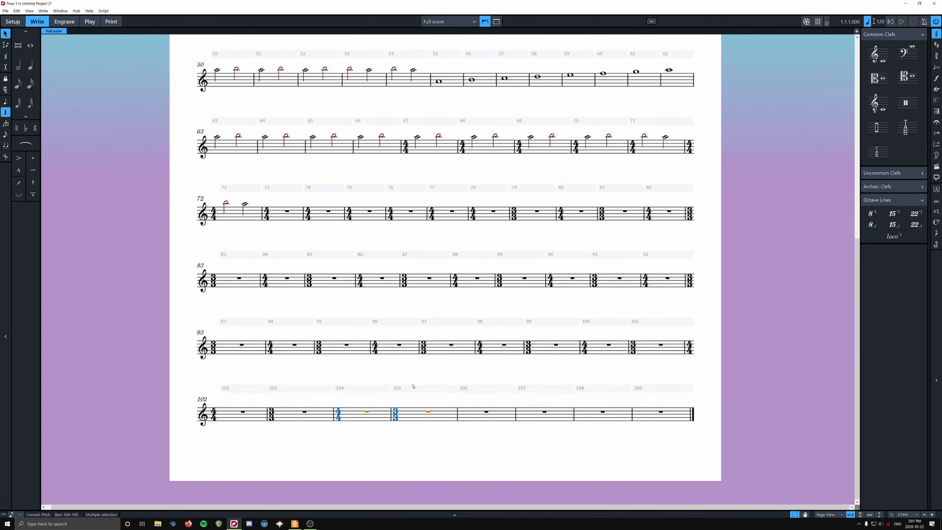
- Trim the flow to remove the surplus bars, then inspect the end of the score
scroll(413, 386, down, 13)
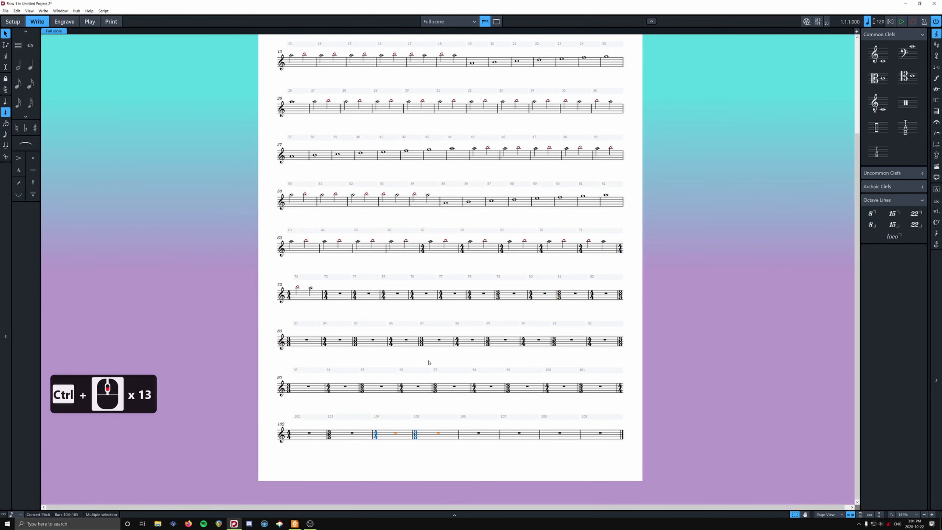
scroll(428, 362, up, 3)
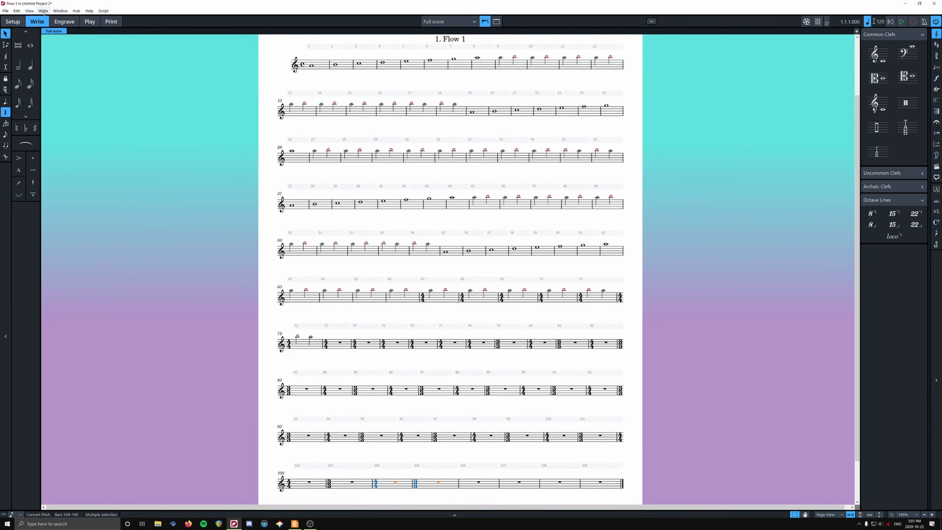
click(44, 11)
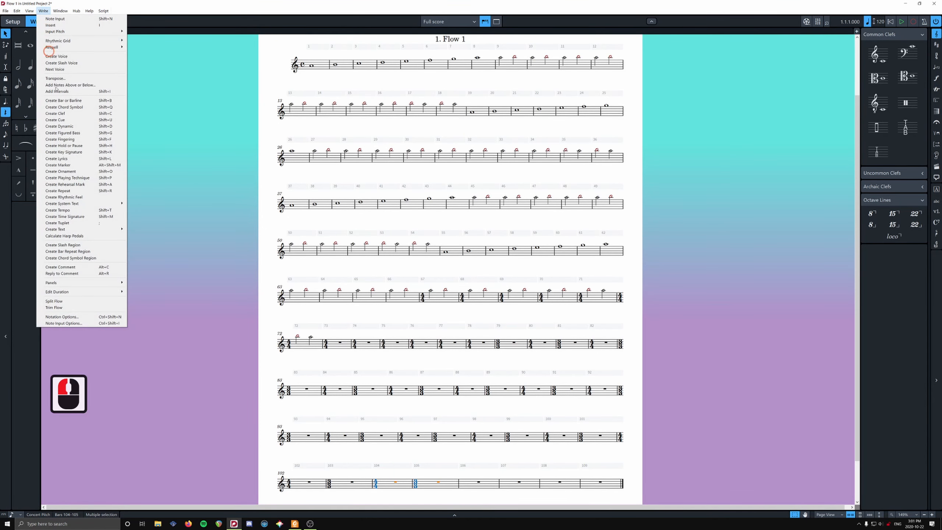
click(80, 308)
scroll(463, 308, down, 20)
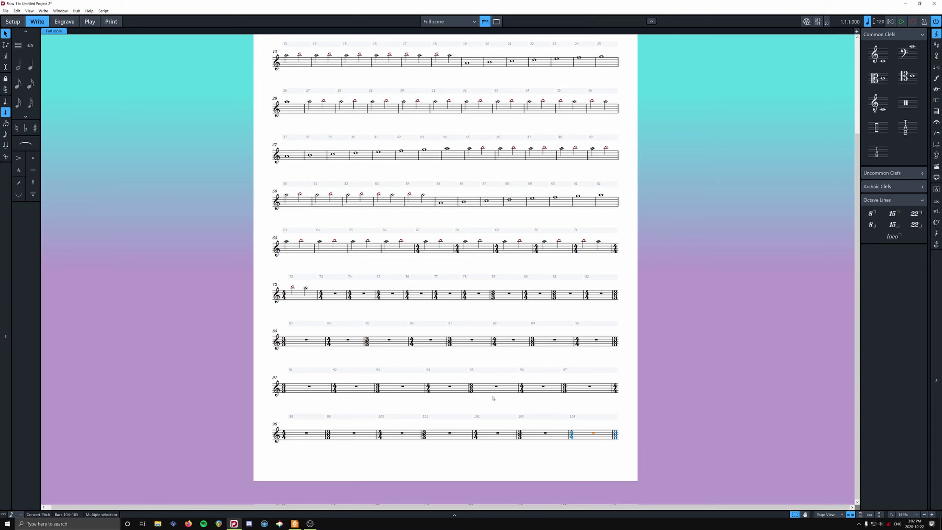
- Undo the flow trim and the repeated 4/4 and 3/3 bars back to the pair at bars 78–79
key(ctrl+z)
key(ctrl+z)
key(ctrl+z)
key(ctrl+z)
key(ctrl+z)
key(ctrl+z)
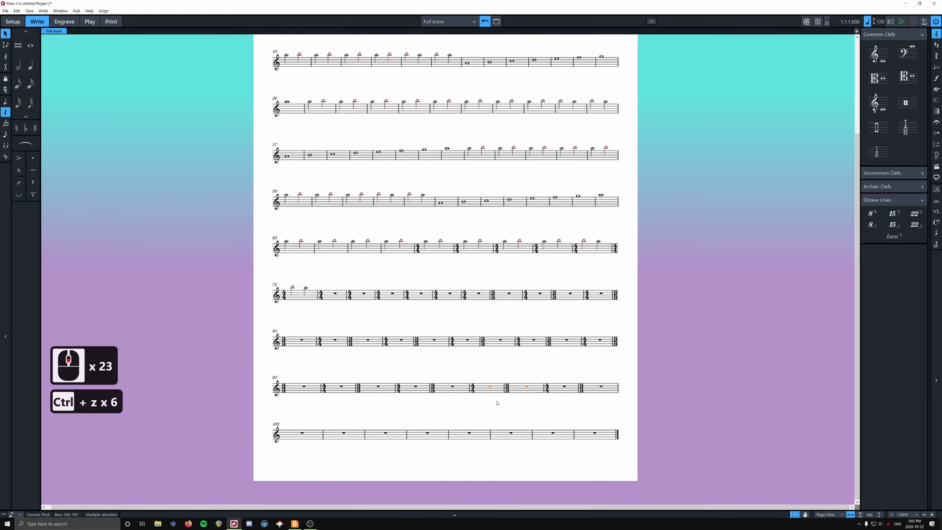
key(ctrl+z)
key(ctrl+z)
key(ctrl+z)
key(ctrl+z)
key(ctrl+z)
key(ctrl+z)
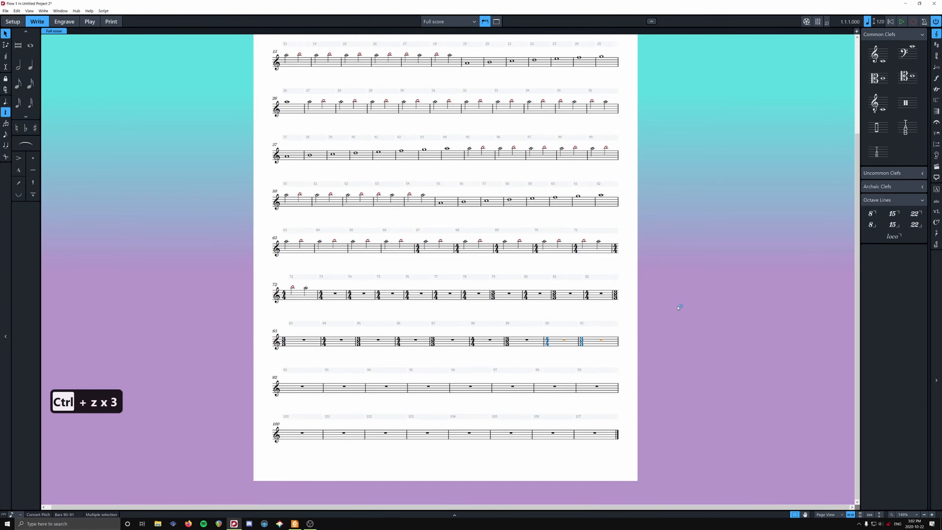
key(ctrl+z)
key(ctrl+z)
key(ctrl+z)
key(ctrl+z)
key(ctrl+z)
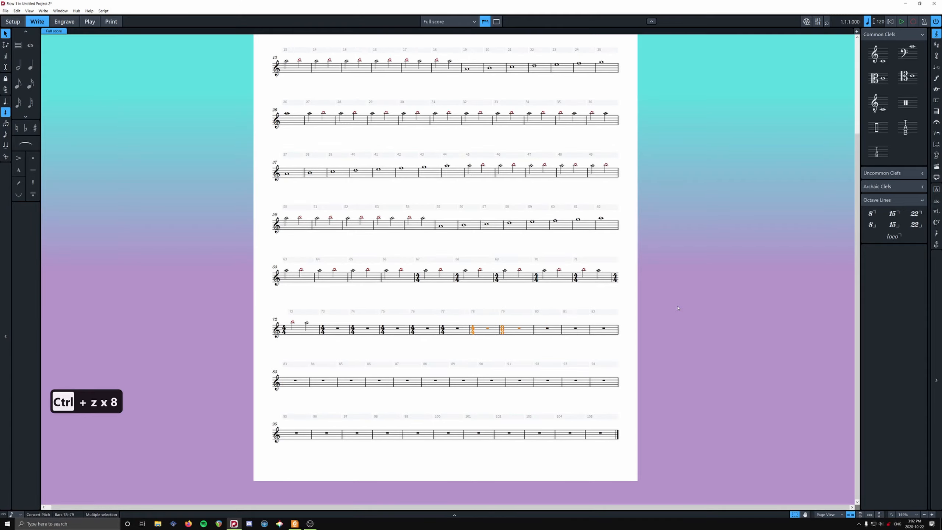